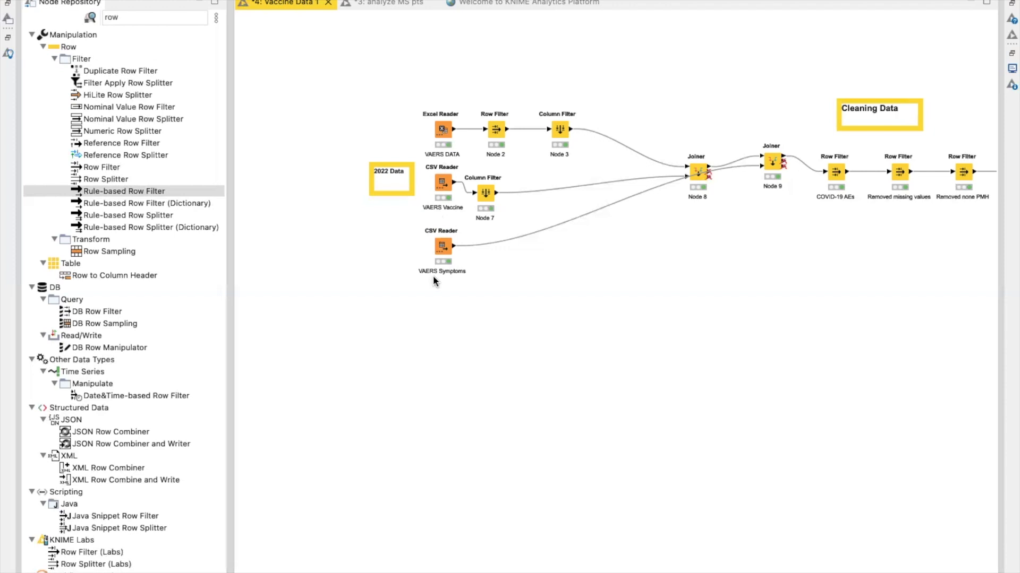
# View the file table output of the VAERS Vaccine CSV Reader node and return to the workflow.
pyautogui.rightClick(442, 183)
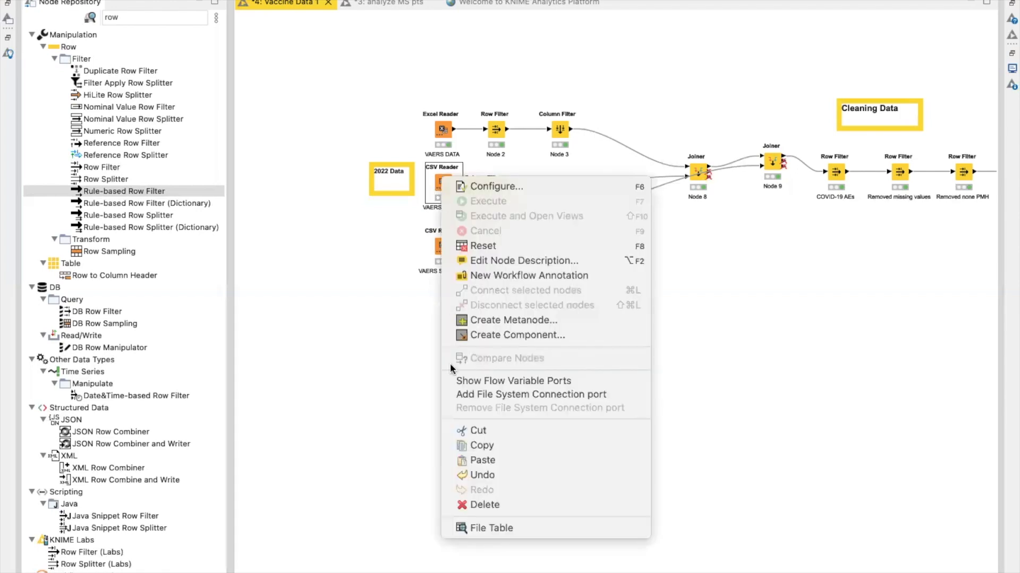
pyautogui.click(464, 529)
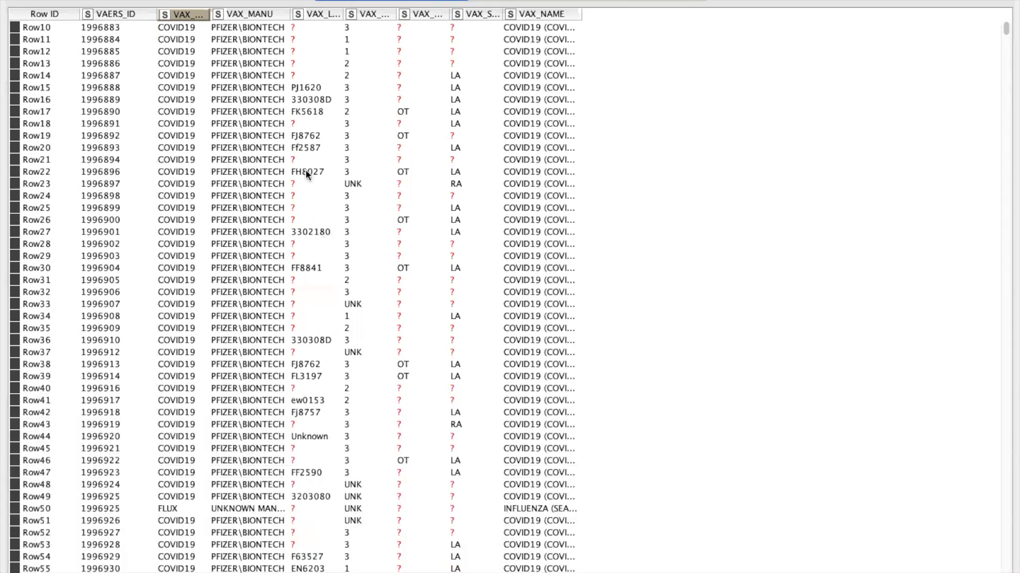
pyautogui.click(241, 86)
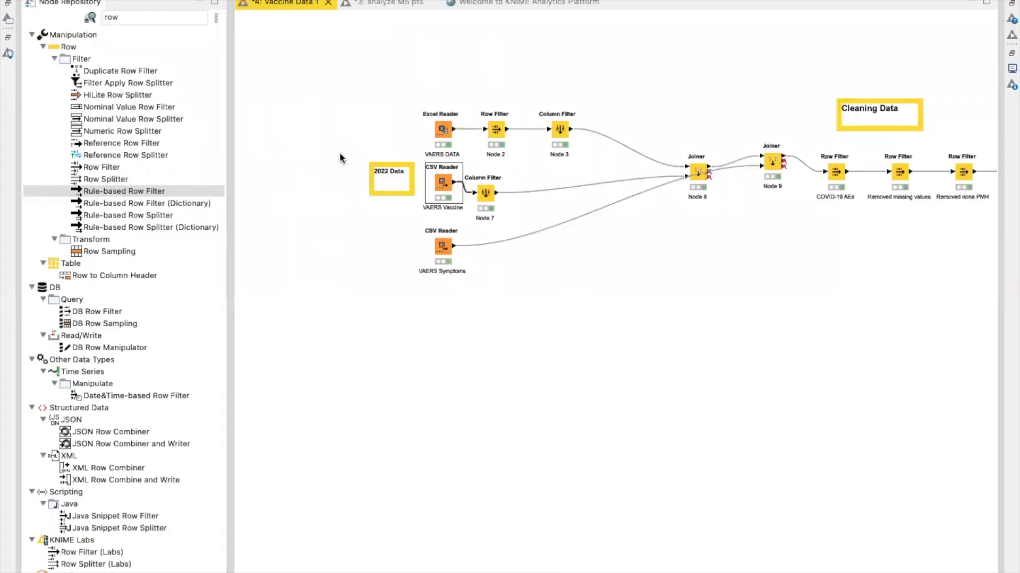
# Examine the workflow from the joiners through the Cleaning Data filters to the Extracting MS Pts nodes.
pyautogui.click(555, 246)
pyautogui.moveTo(739, 166); pyautogui.dragTo(761, 164)
pyautogui.hscroll(2, 743, 257)
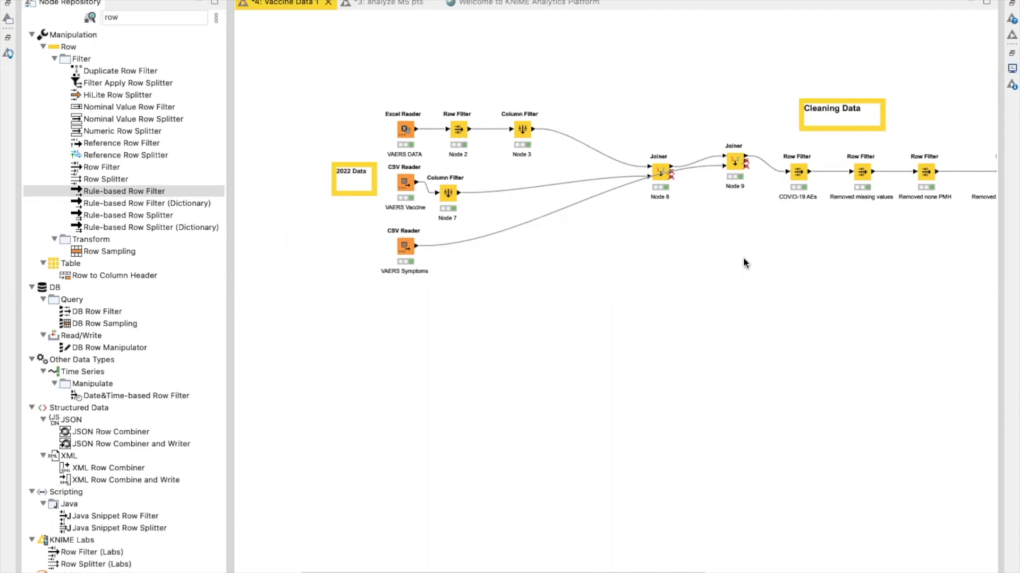
pyautogui.hscroll(10, 744, 260)
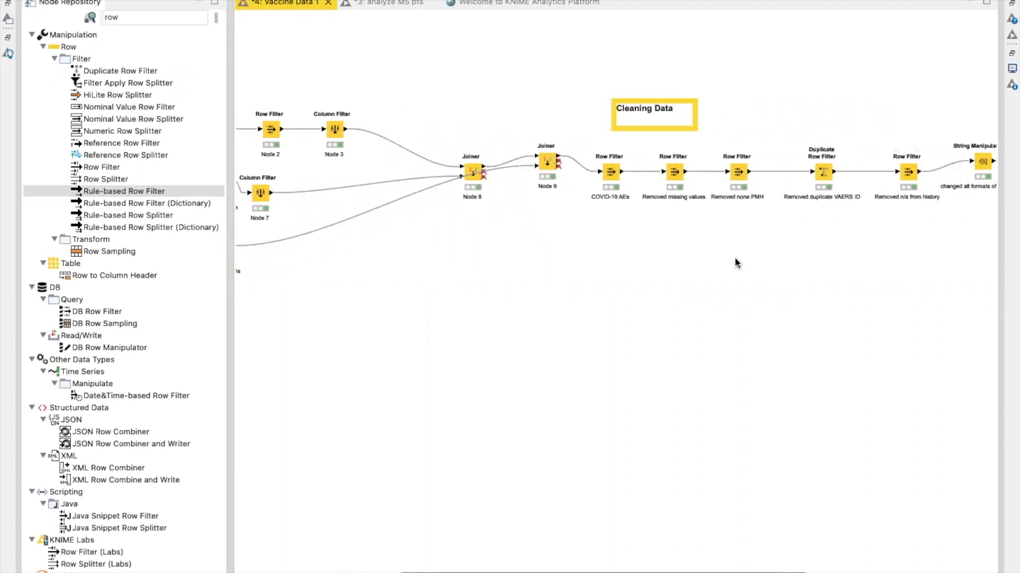
pyautogui.hscroll(2, 727, 256)
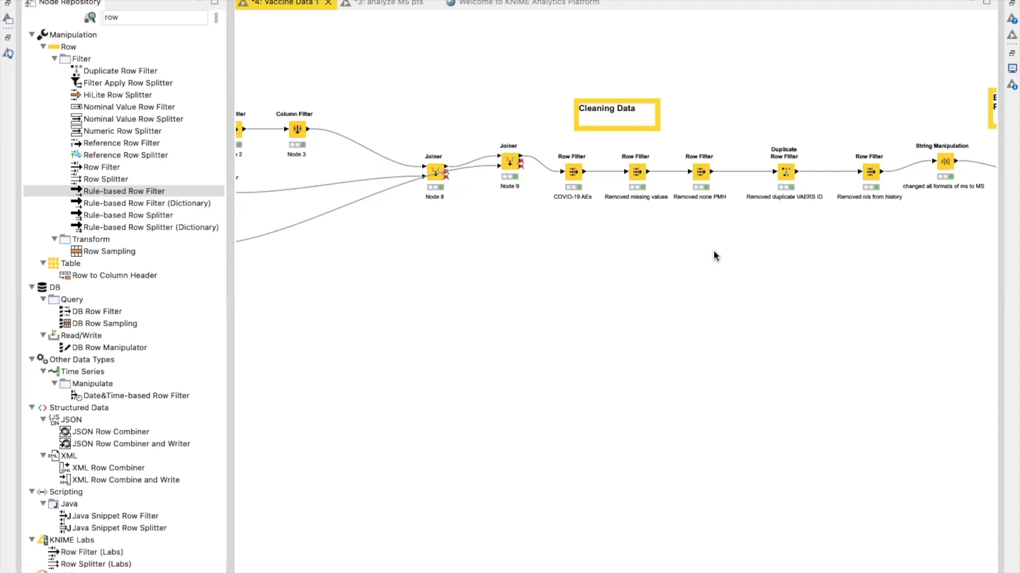
pyautogui.hscroll(5, 713, 255)
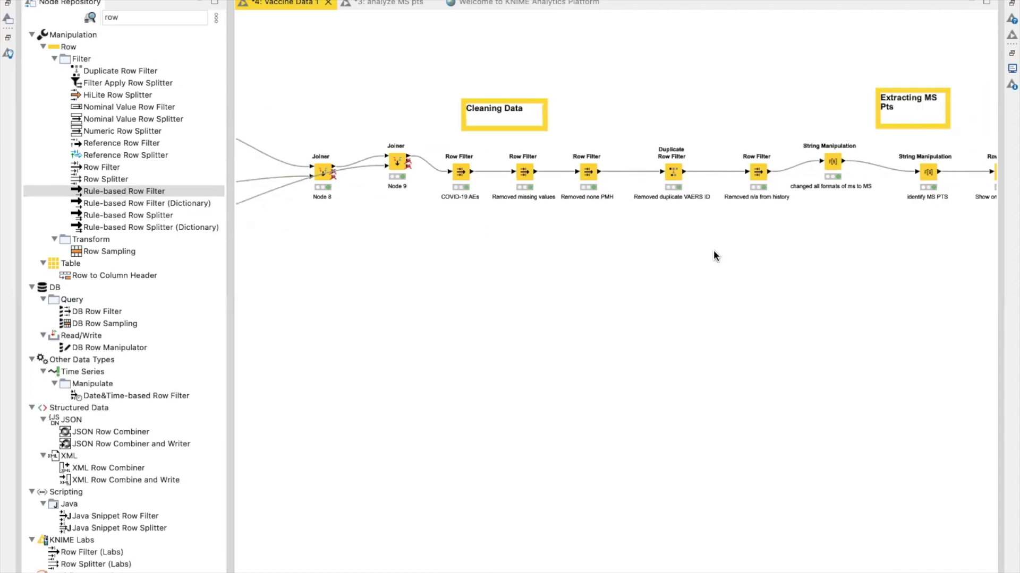
pyautogui.hscroll(3, 712, 256)
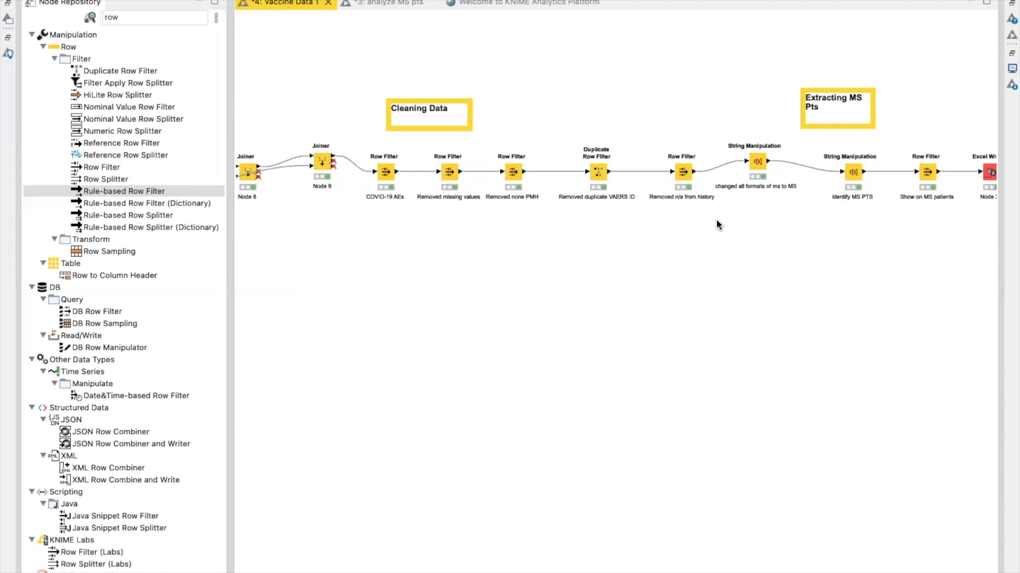
# Review the regexReplace expression in the "changed all formats of ms to MS" String Manipulation node's configuration, and close it without changes.
pyautogui.click(753, 168)
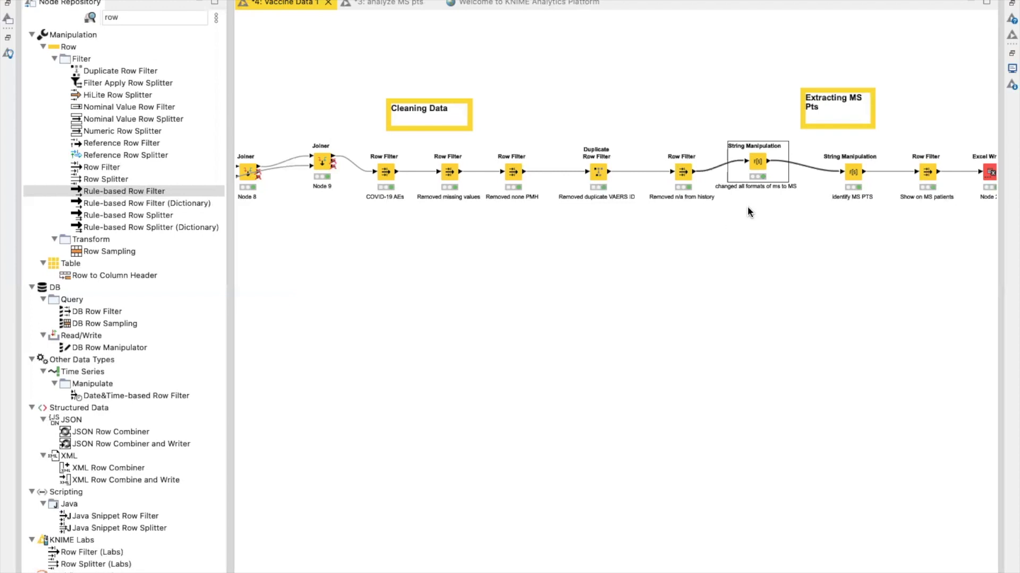
pyautogui.rightClick(753, 171)
pyautogui.click(805, 180)
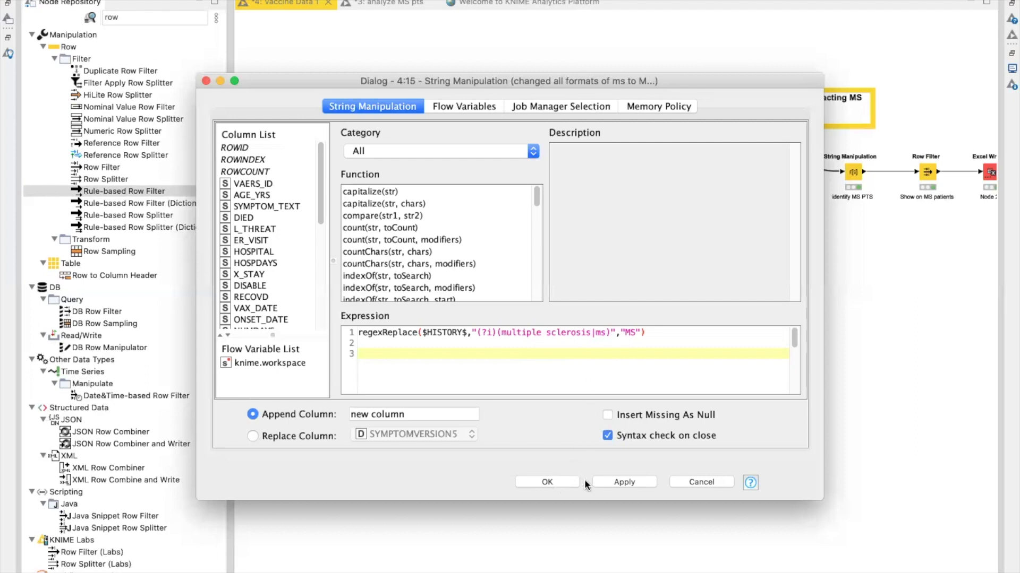
pyautogui.click(683, 482)
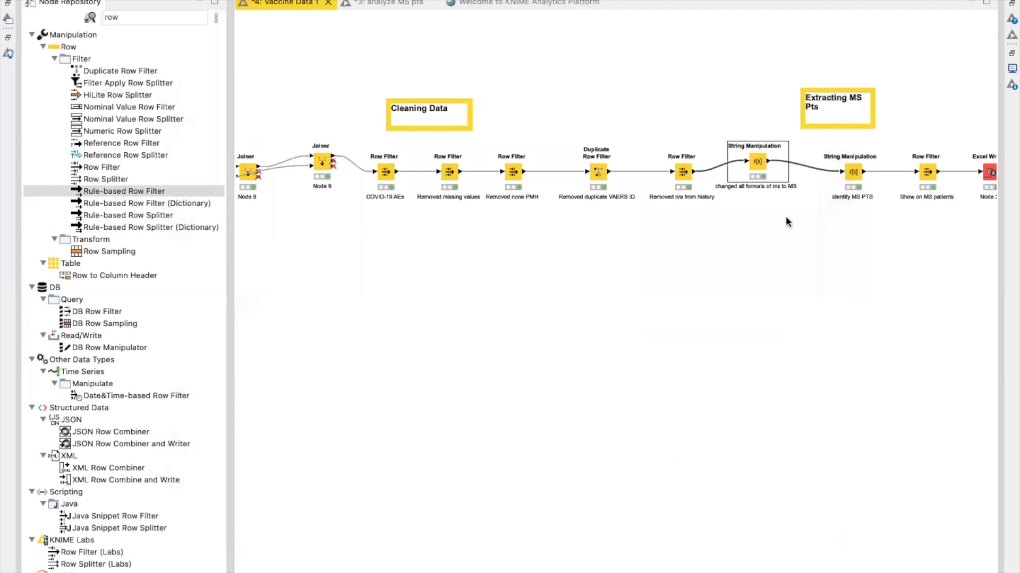
# Review the regexMatcher expression in the "identify MS PTS" String Manipulation node's configuration, and close it without changes.
pyautogui.rightClick(849, 175)
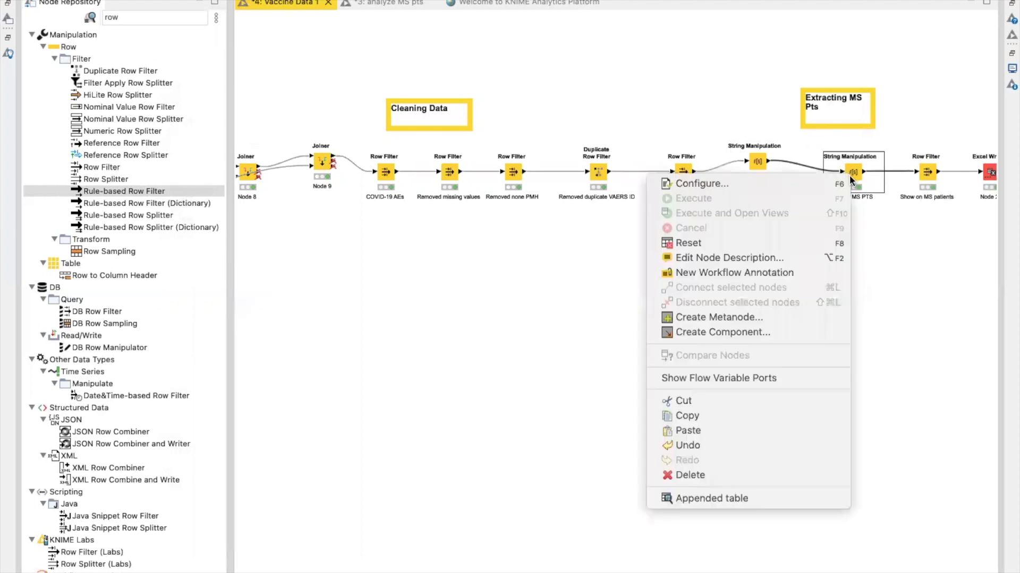
pyautogui.click(802, 180)
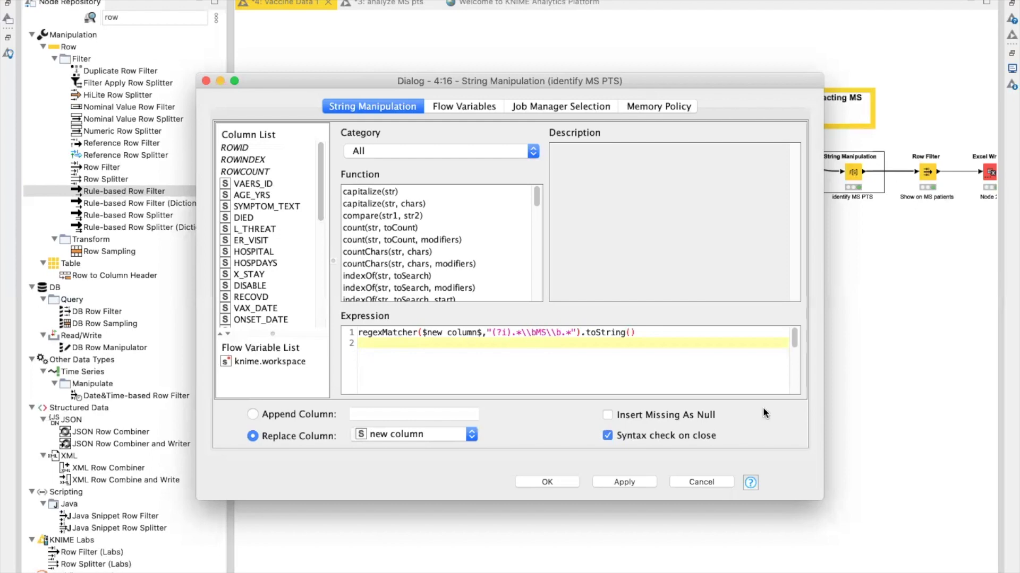
pyautogui.click(716, 479)
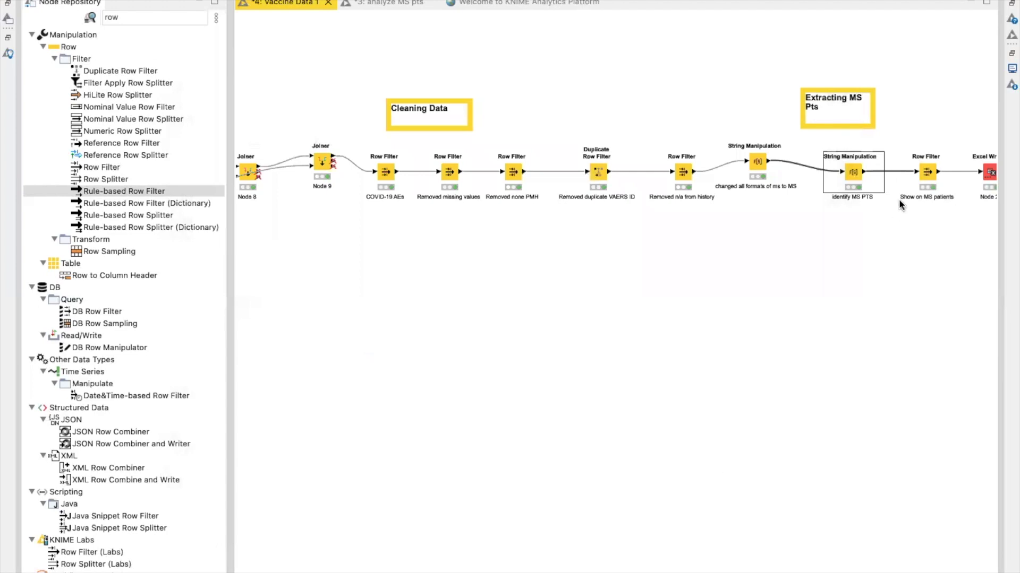
# View the appended table of the "identify MS PTS" node to check its new column, and close the table.
pyautogui.rightClick(856, 184)
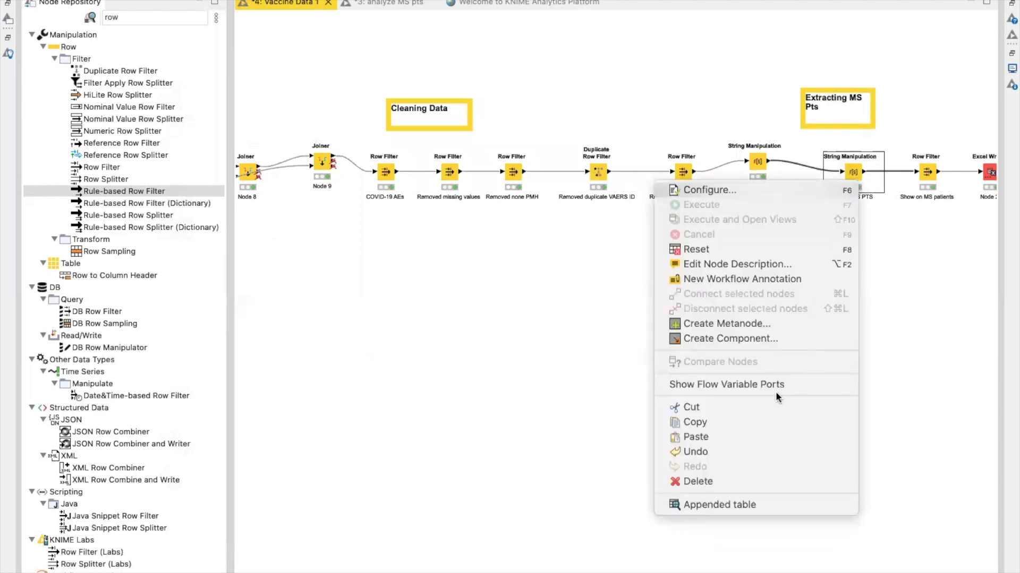
pyautogui.click(754, 499)
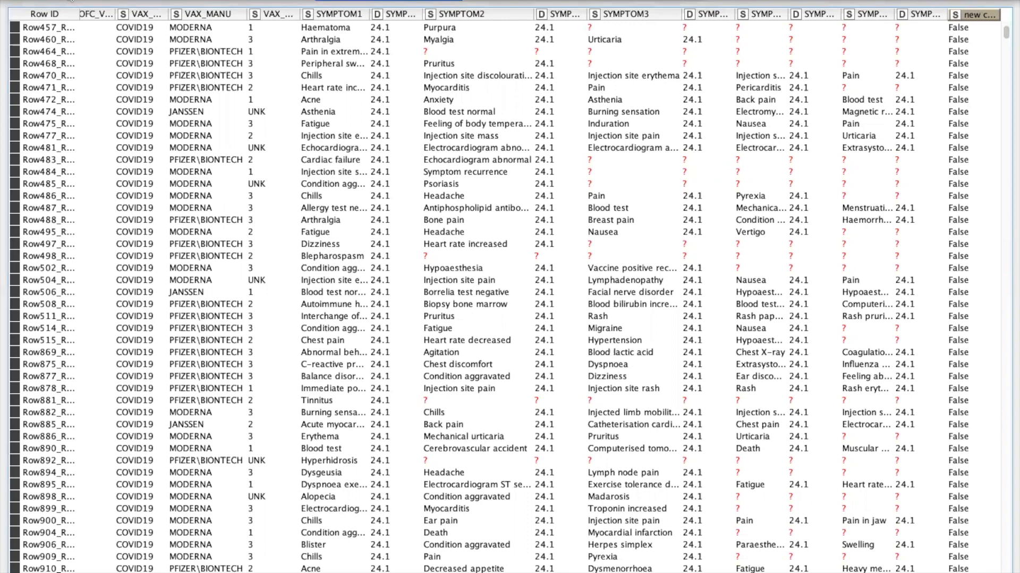
pyautogui.click(14, 1)
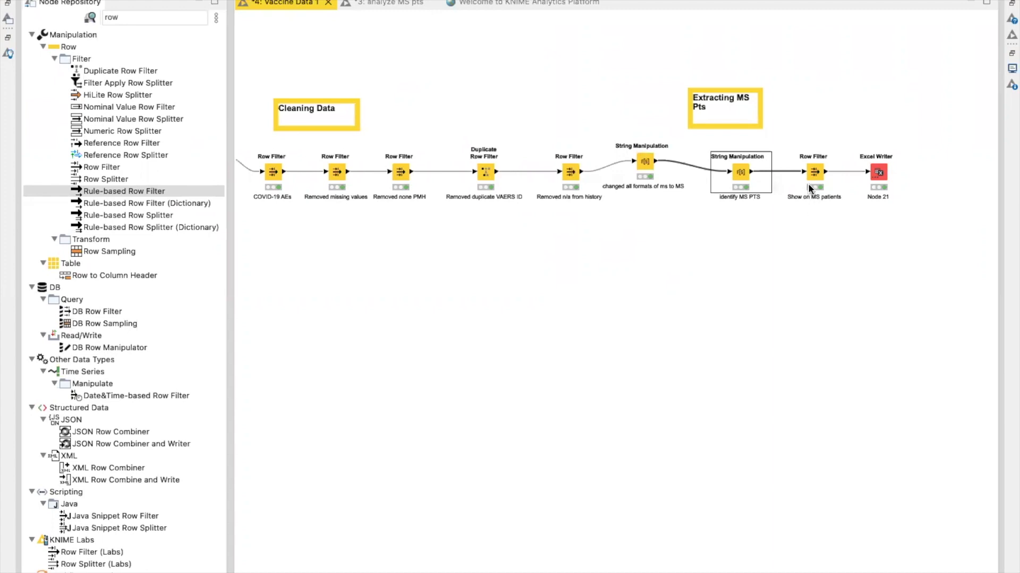
# Examine the history, medication, symptom and new columns in the filtered table of the "Show on MS patients" Row Filter, and return to the workflow.
pyautogui.rightClick(809, 187)
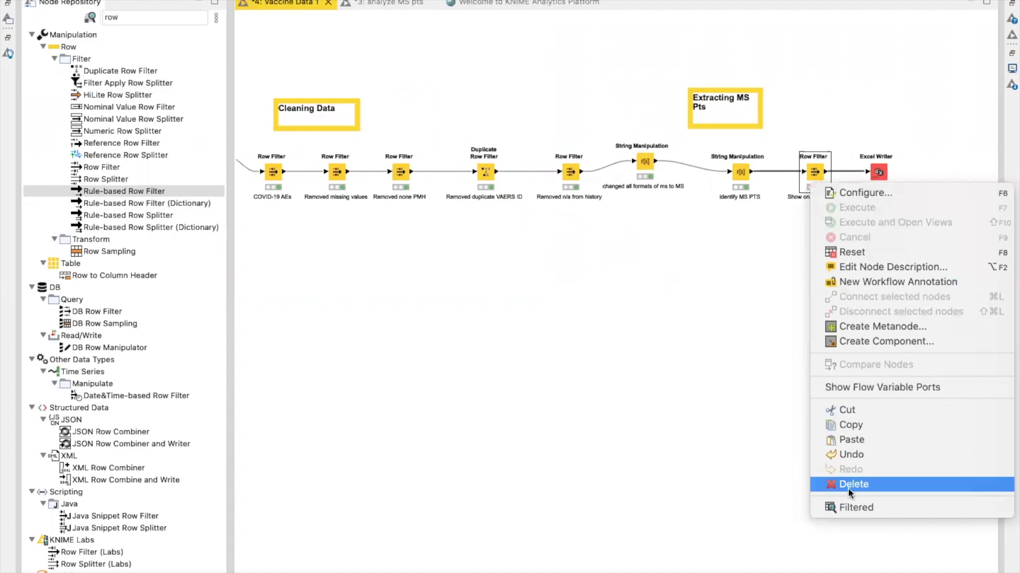
pyautogui.click(852, 507)
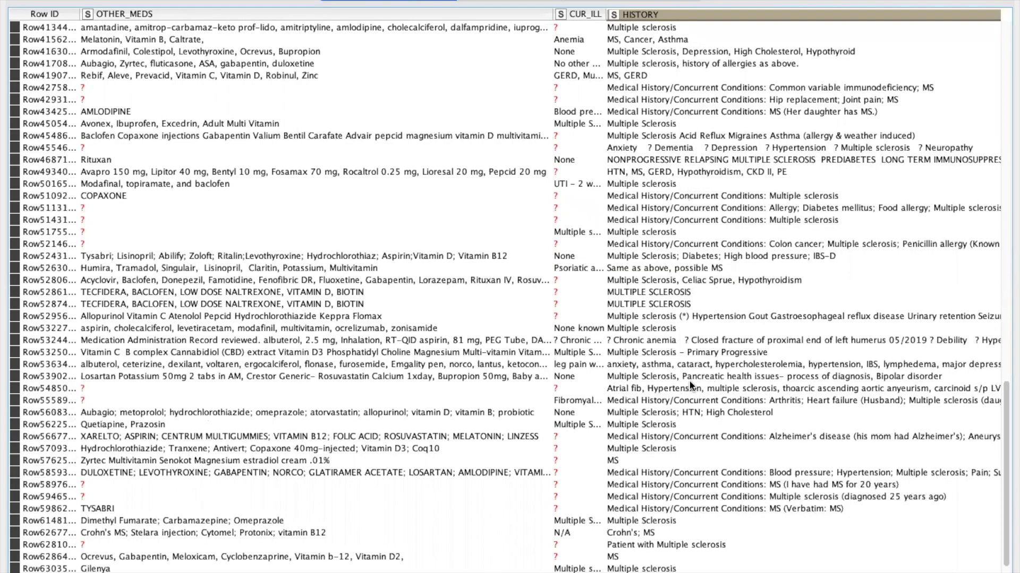
pyautogui.hscroll(10, 690, 386)
pyautogui.hscroll(10, 690, 386)
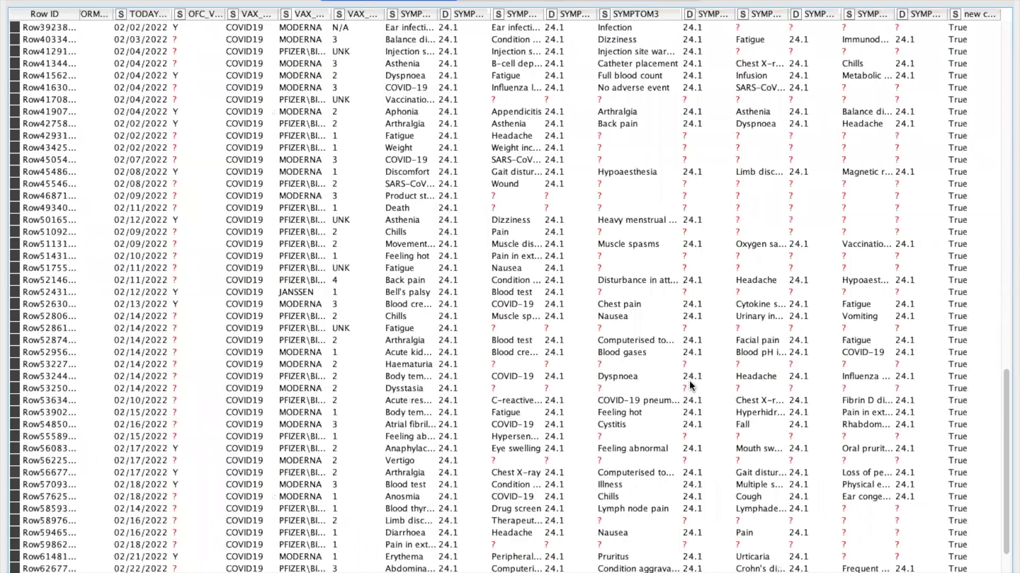
pyautogui.scroll(2, 946, 107)
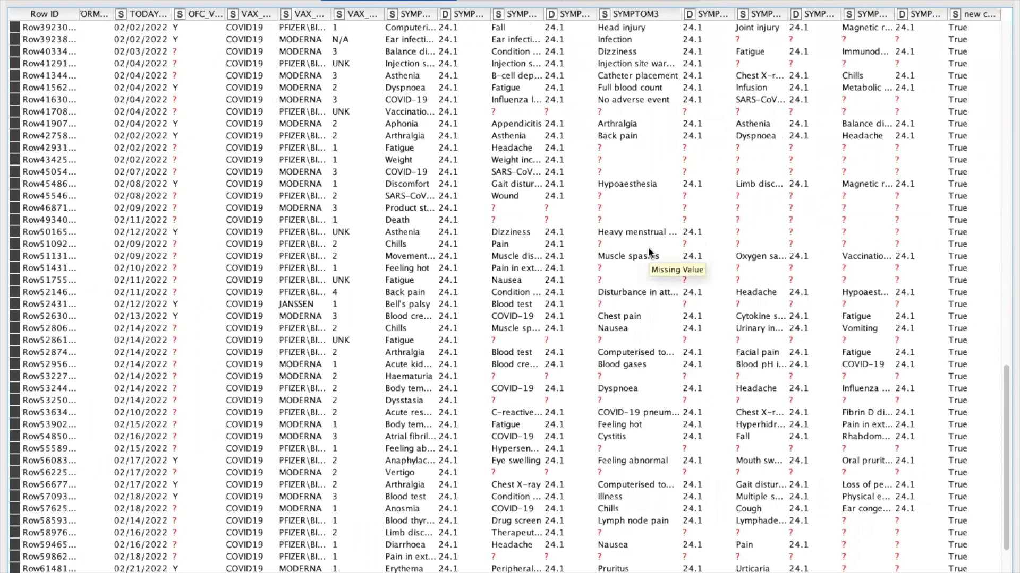
pyautogui.hscroll(-3, 649, 252)
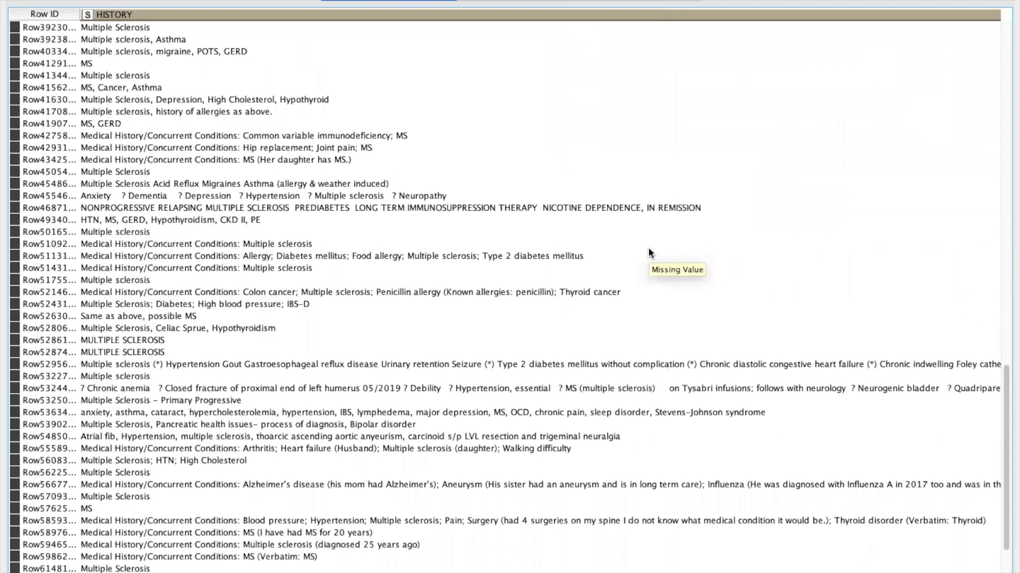
pyautogui.hscroll(-12, 648, 248)
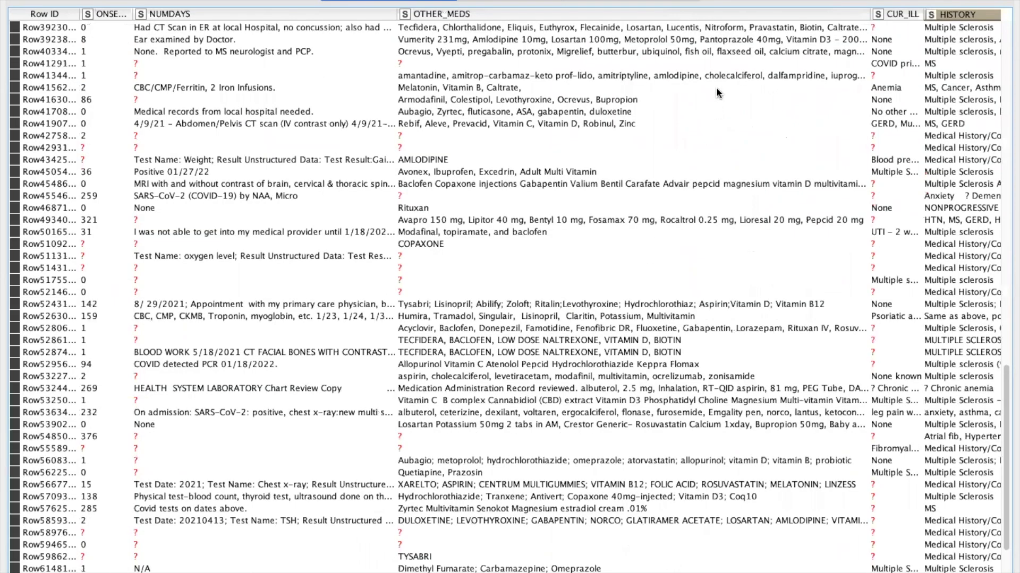
pyautogui.hscroll(6, 716, 91)
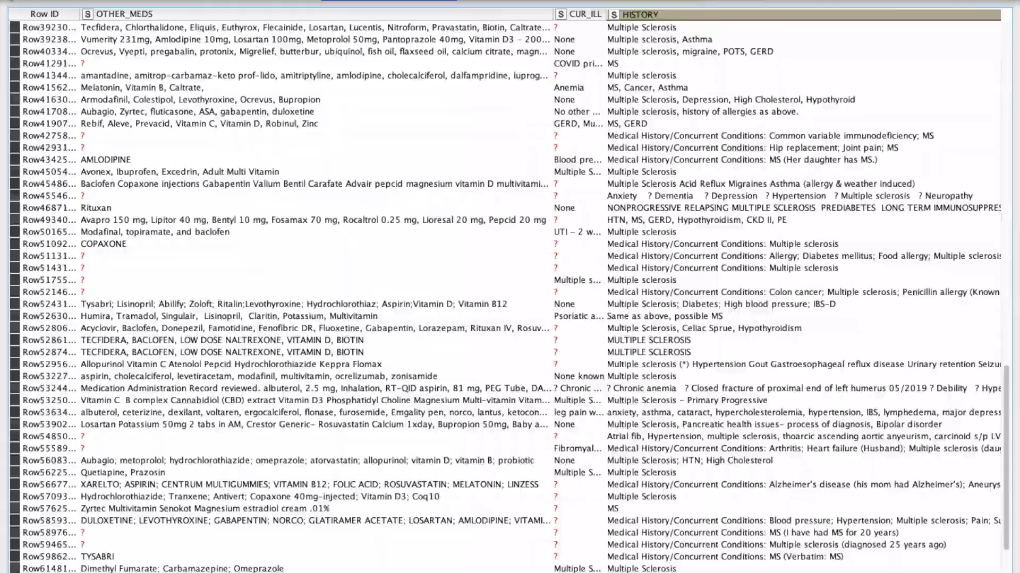
pyautogui.hotkey('ctrl', 'Left')
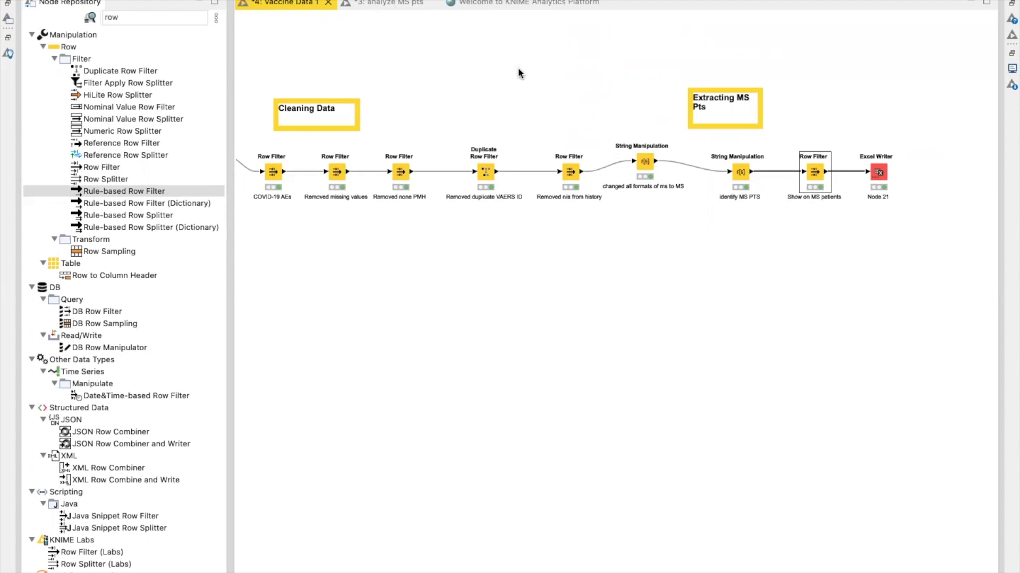
# Switch to the "analyze MS pts" workflow and open the documents output table of the Bag Of Words Creator node.
pyautogui.click(513, 112)
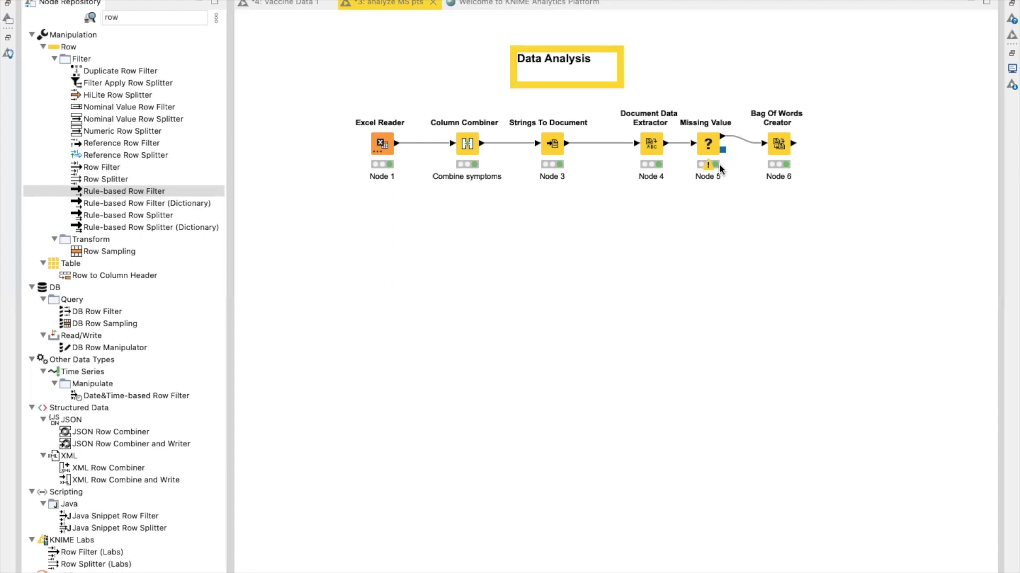
pyautogui.rightClick(773, 147)
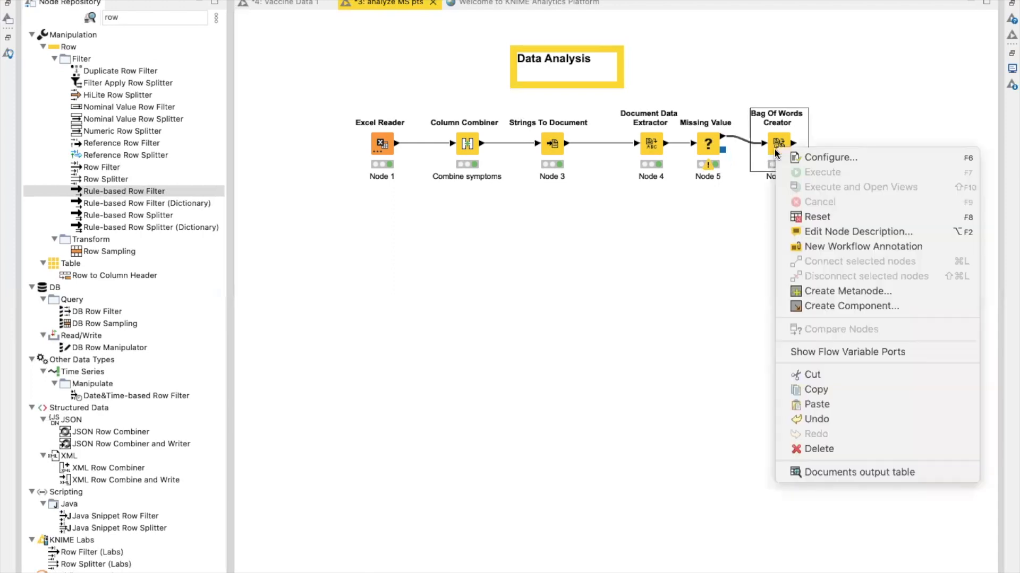
pyautogui.click(811, 473)
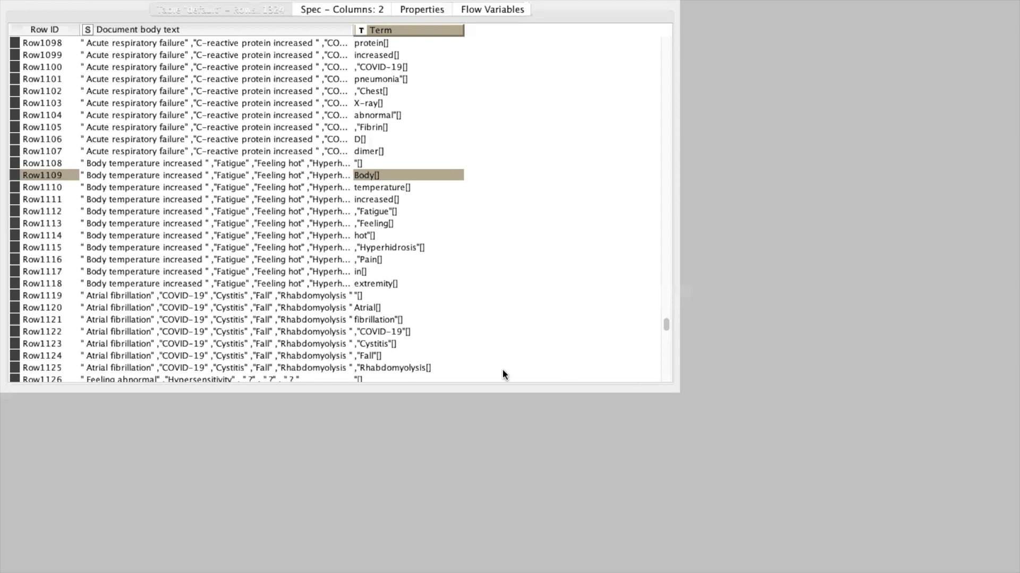